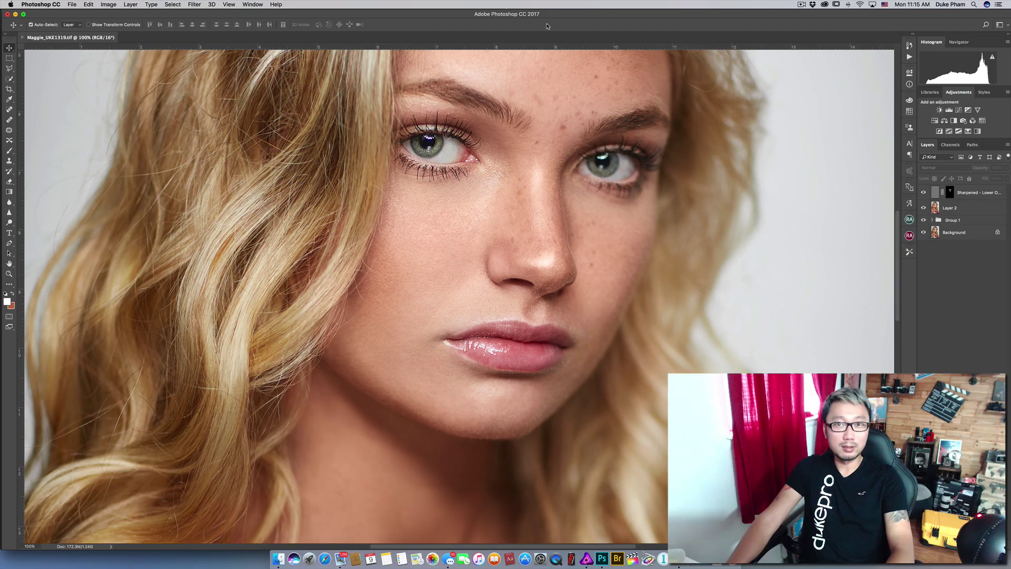
# - In Photoshop CC 2017, select Layer 2 and show the Filter > Nik Collection plugin list
pyautogui.hotkey('alt', '[')
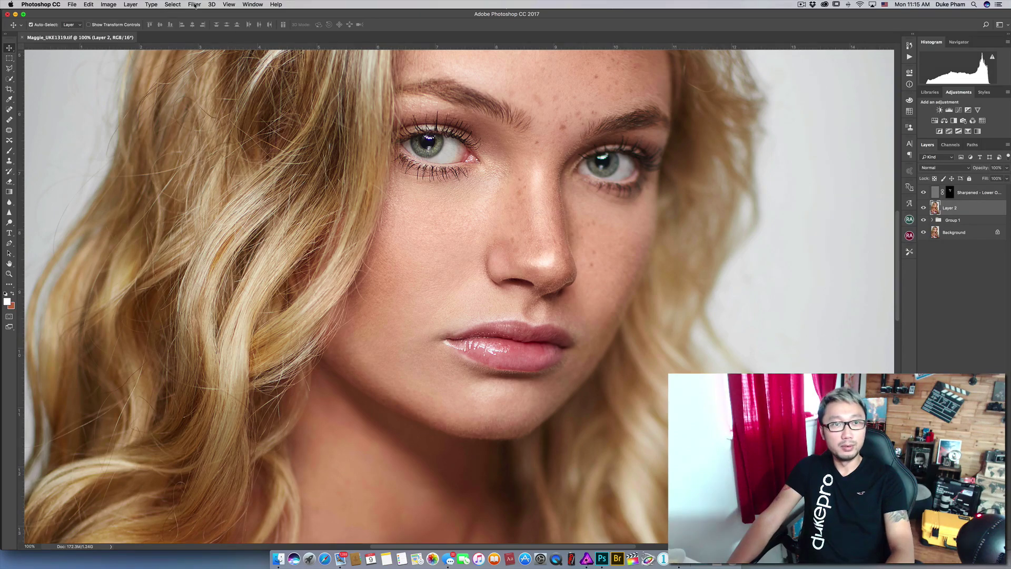
pyautogui.click(195, 4)
pyautogui.moveTo(214, 190)
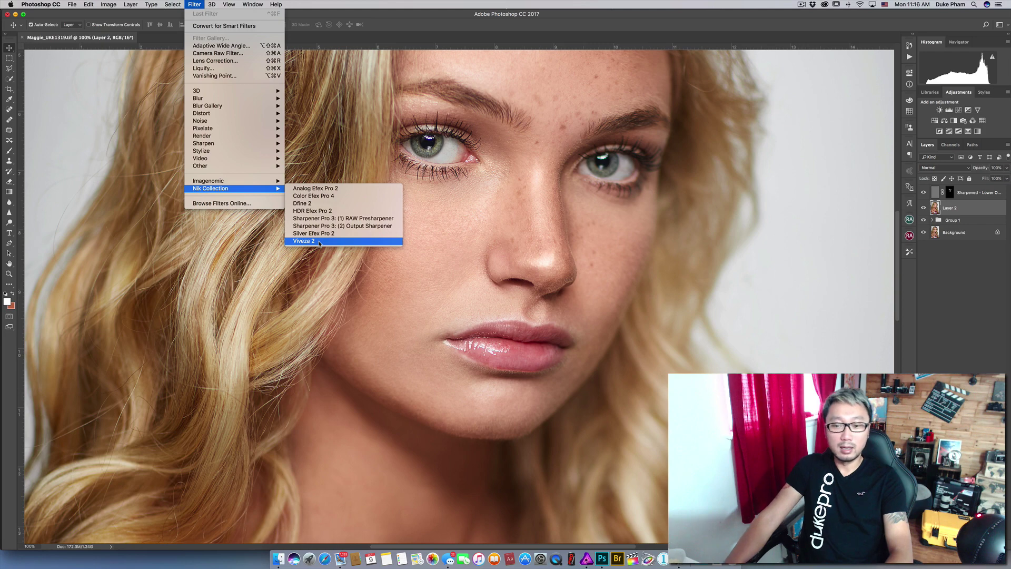
# - Switch to Affinity Photo and open the Photoshop Plugins page of Preferences
pyautogui.click(587, 559)
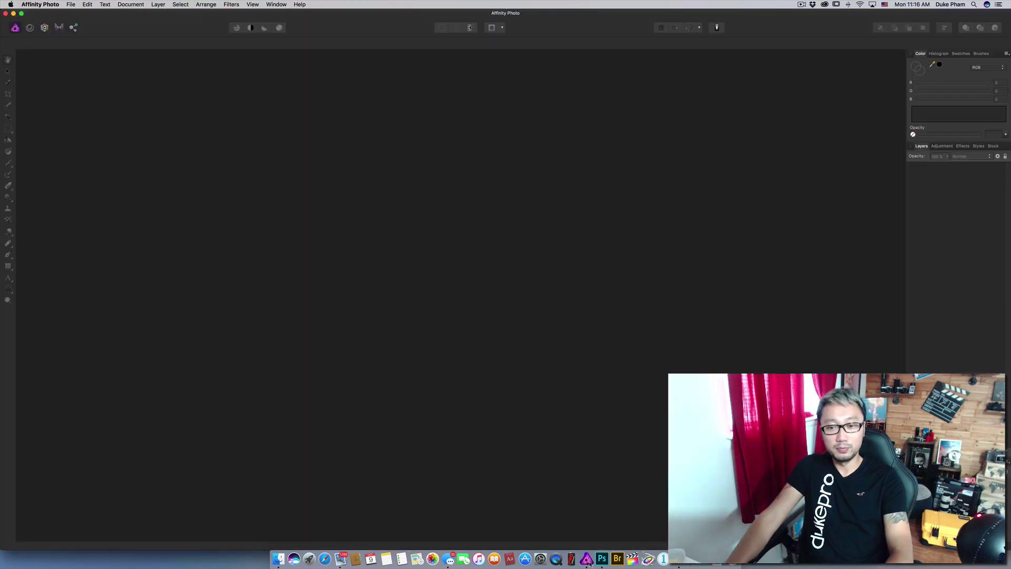
pyautogui.click(40, 4)
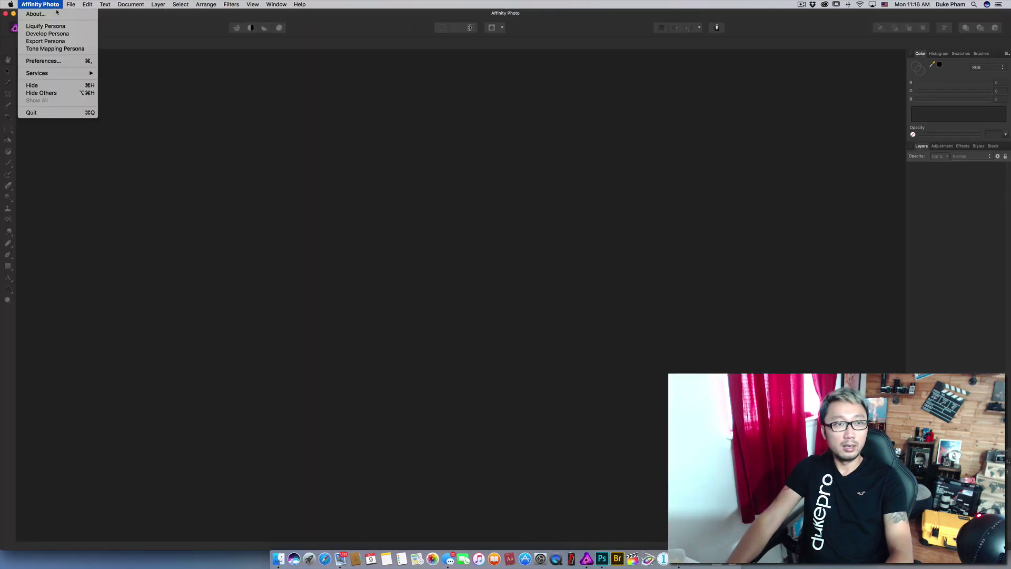
pyautogui.click(58, 61)
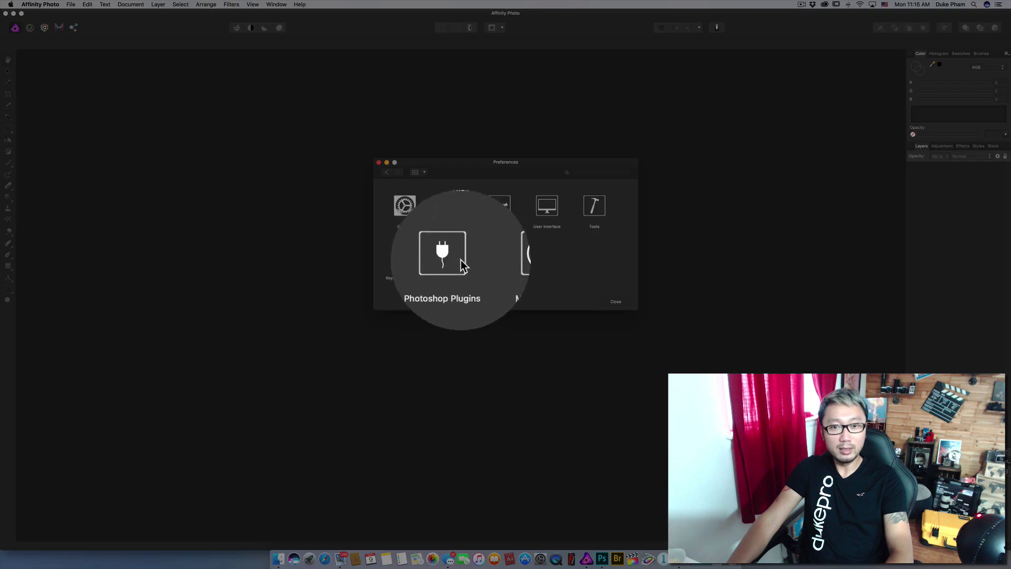
pyautogui.click(453, 259)
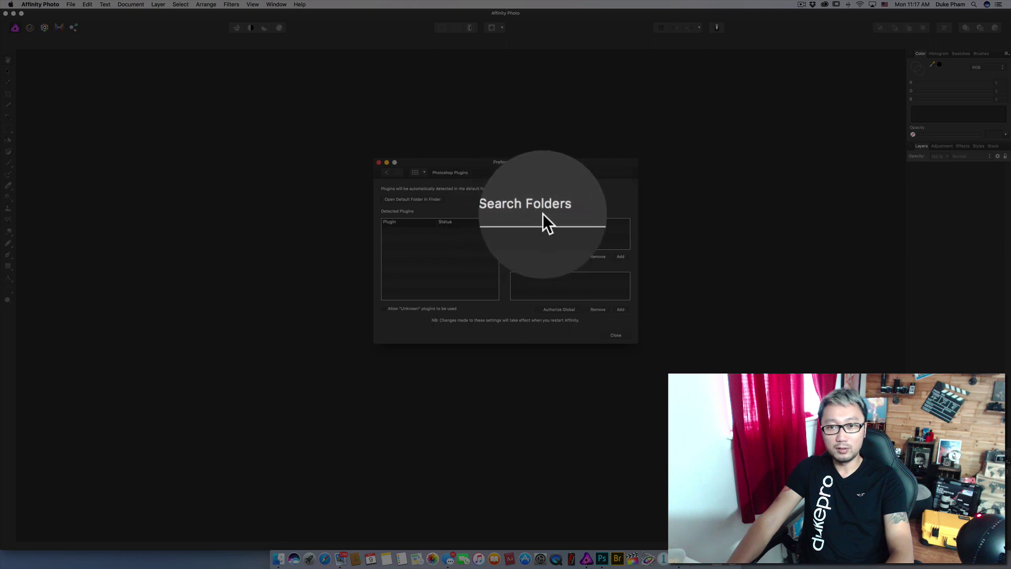
# - Add /Applications/Adobe Photoshop CC 2017/Plug-ins/Google as a plugin search folder
pyautogui.click(624, 257)
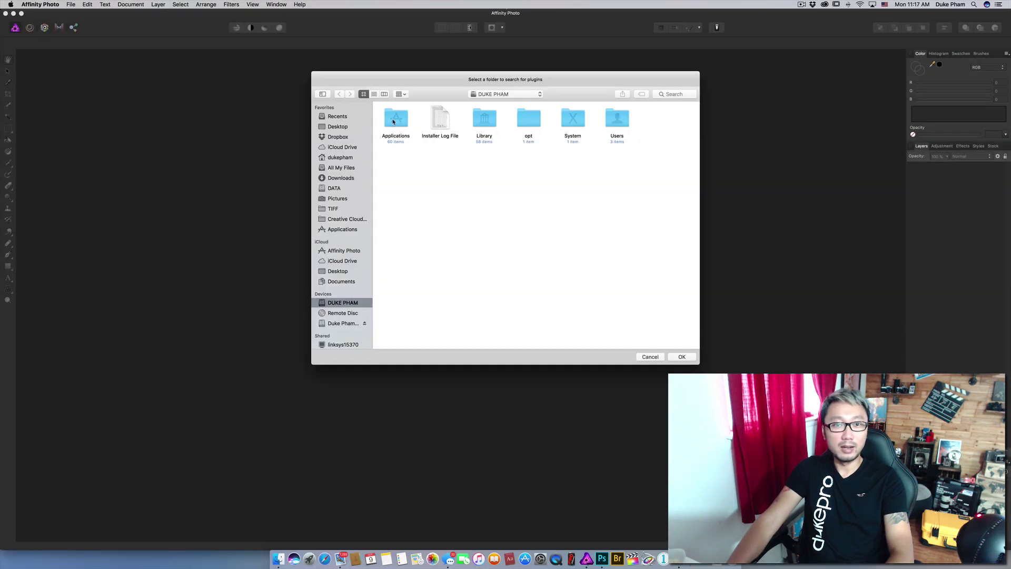
pyautogui.doubleClick(393, 122)
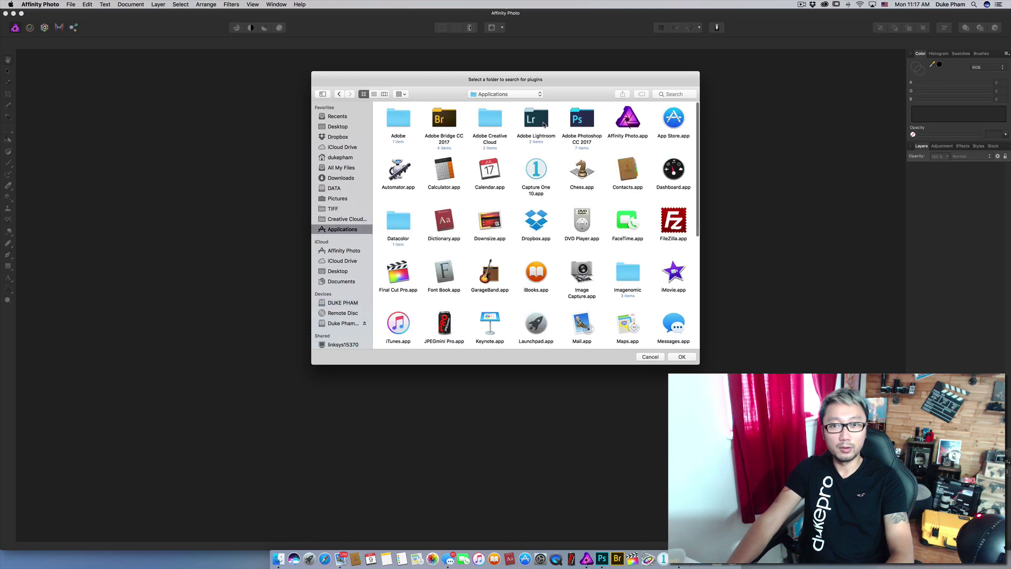
pyautogui.doubleClick(583, 124)
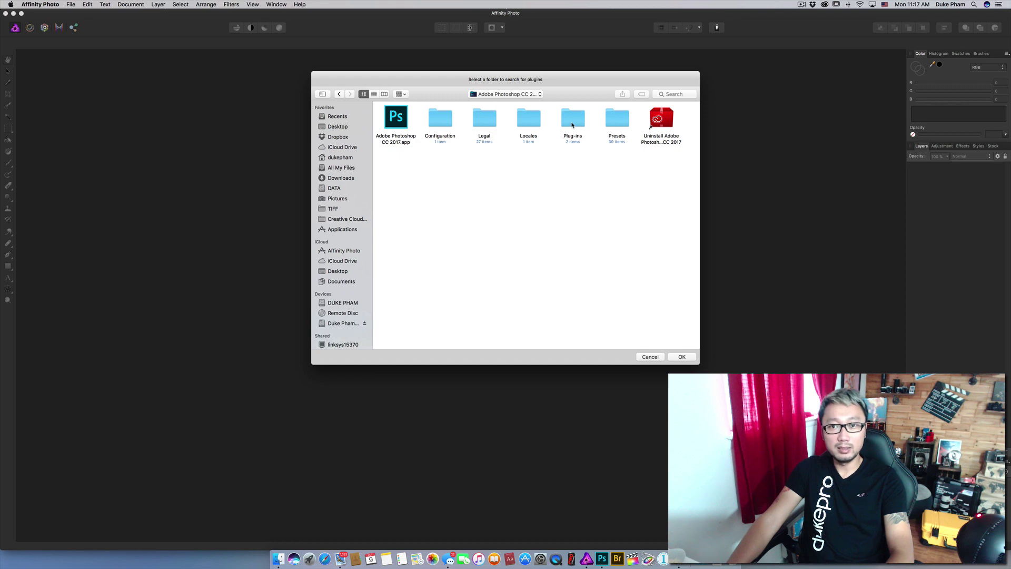
pyautogui.doubleClick(572, 125)
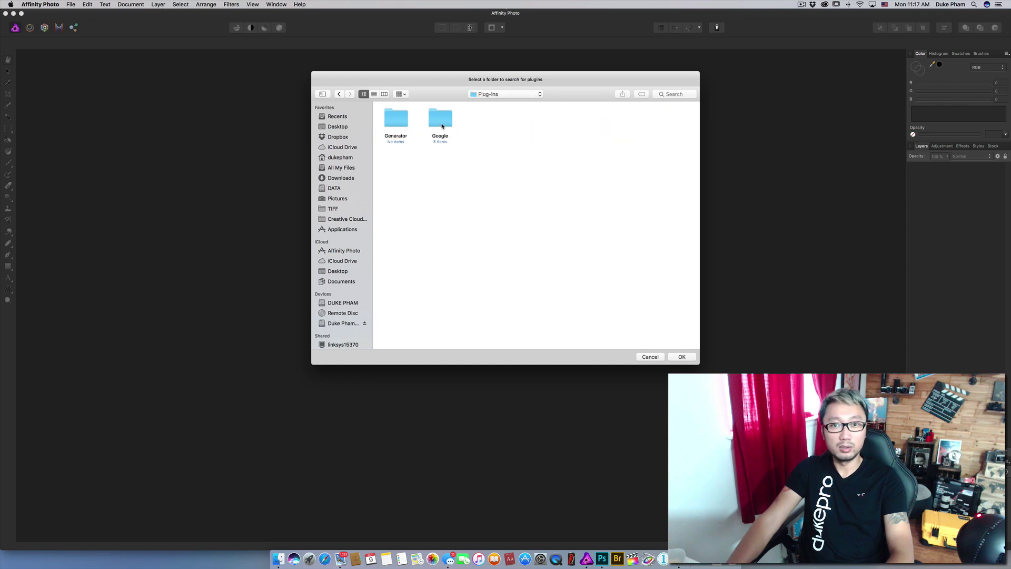
pyautogui.click(442, 126)
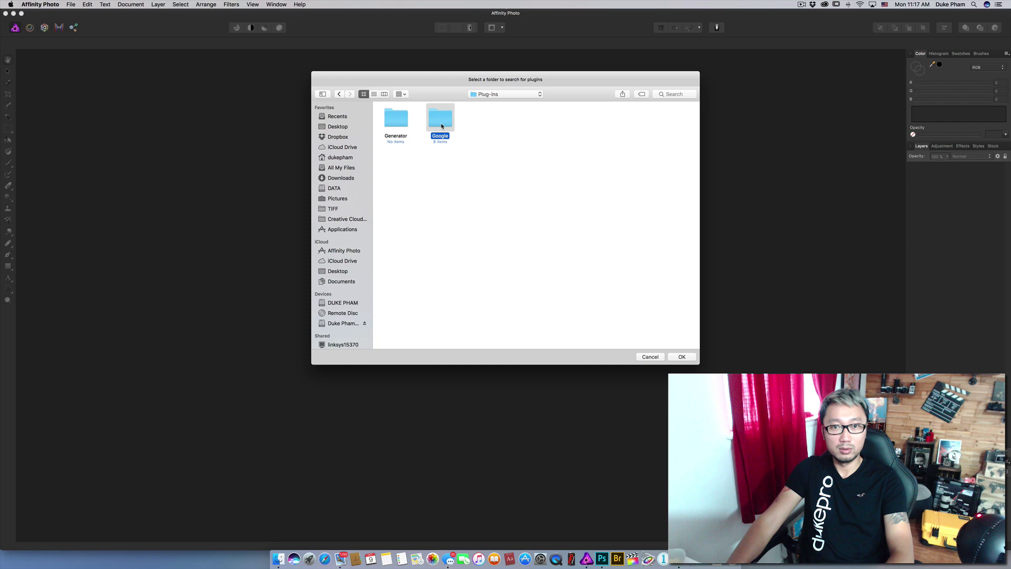
pyautogui.doubleClick(442, 126)
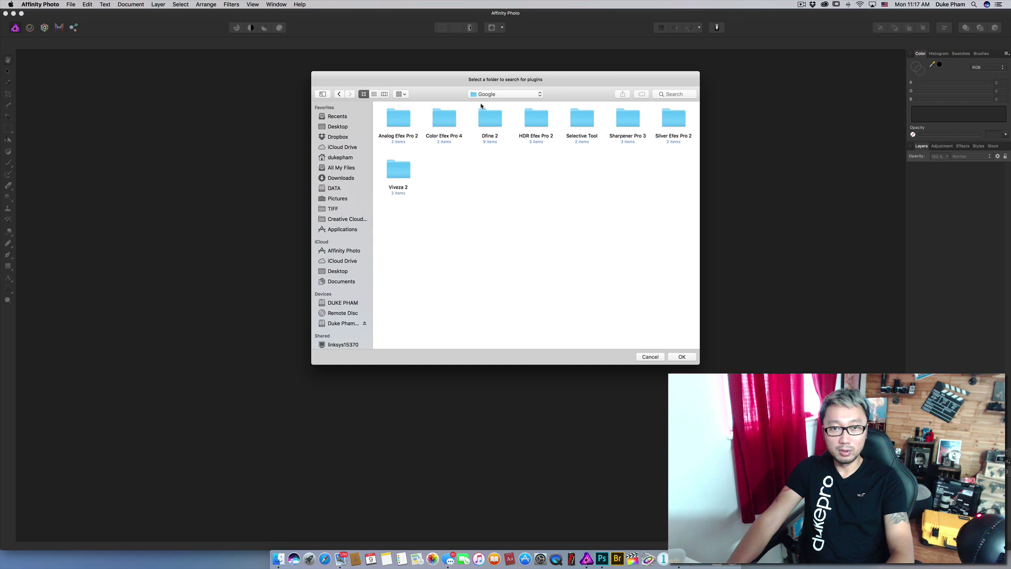
pyautogui.click(525, 94)
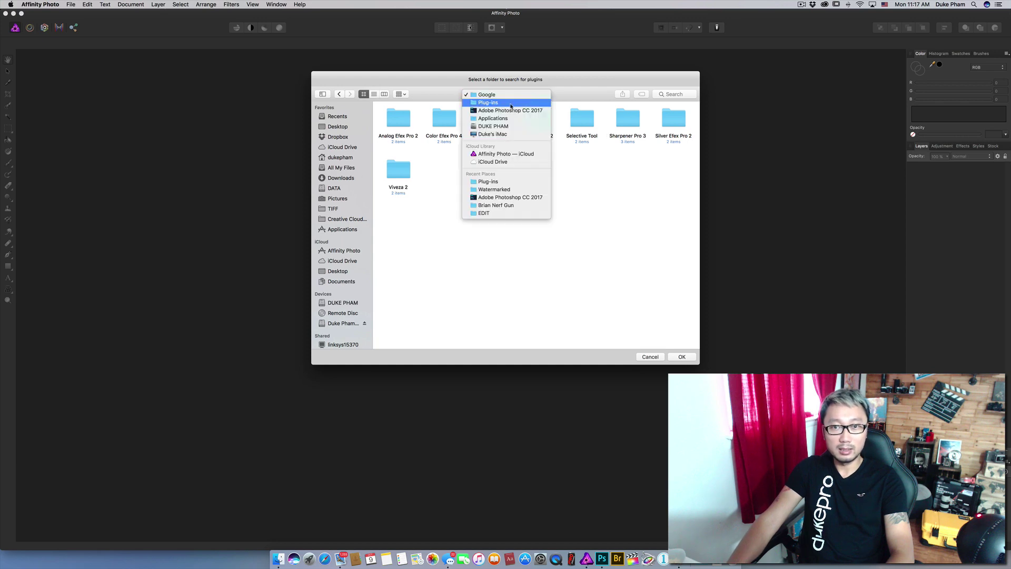
pyautogui.click(488, 97)
pyautogui.click(448, 125)
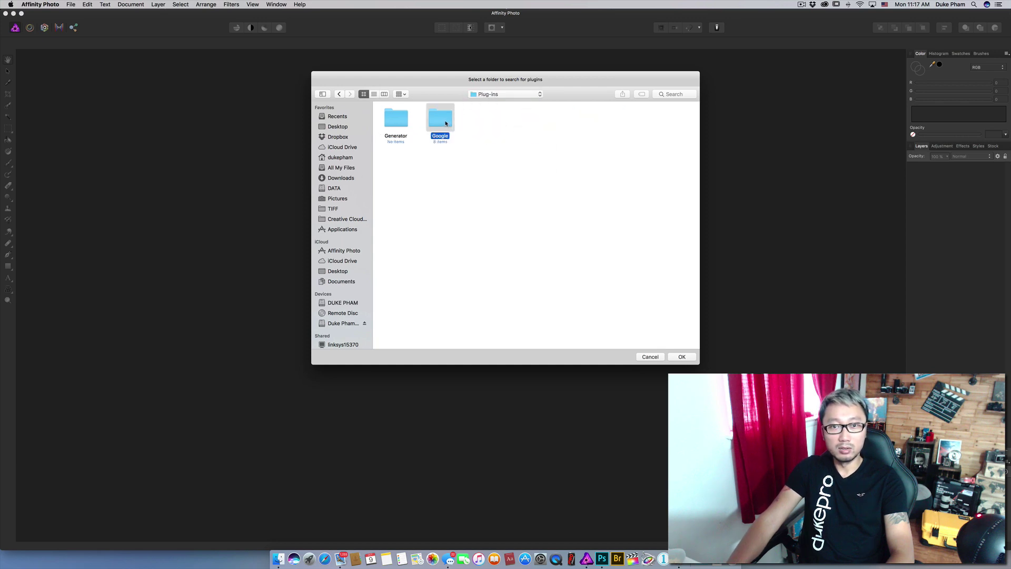
pyautogui.click(691, 357)
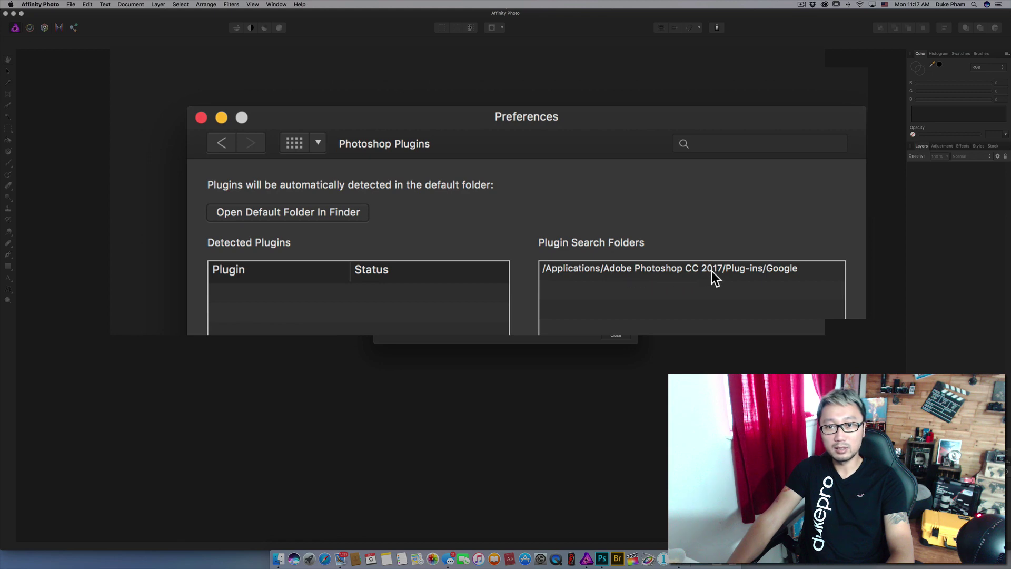
# - Close Preferences and restart Affinity Photo so the Nik plugins get detected
pyautogui.click(762, 271)
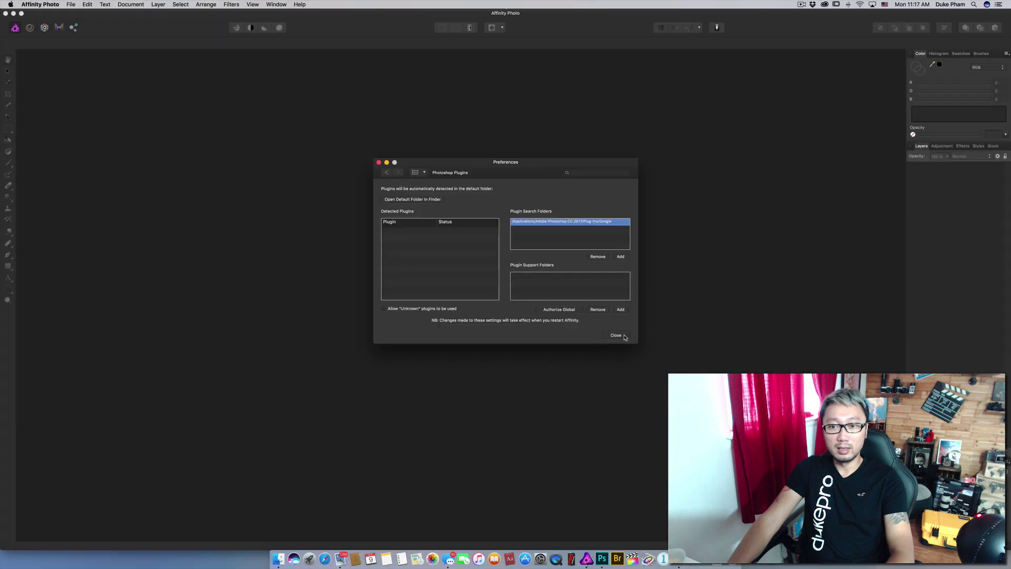
pyautogui.click(616, 335)
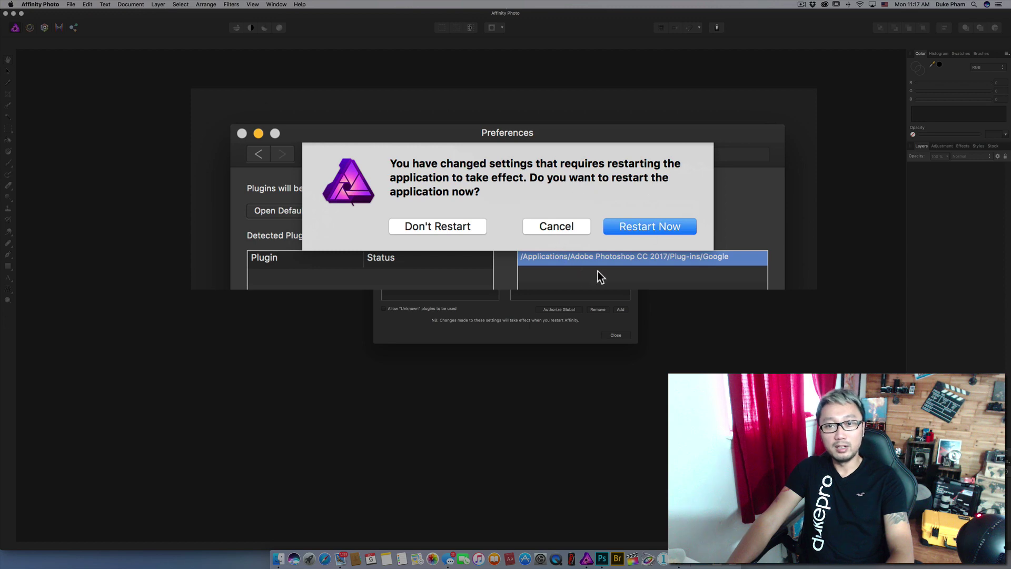
pyautogui.click(672, 227)
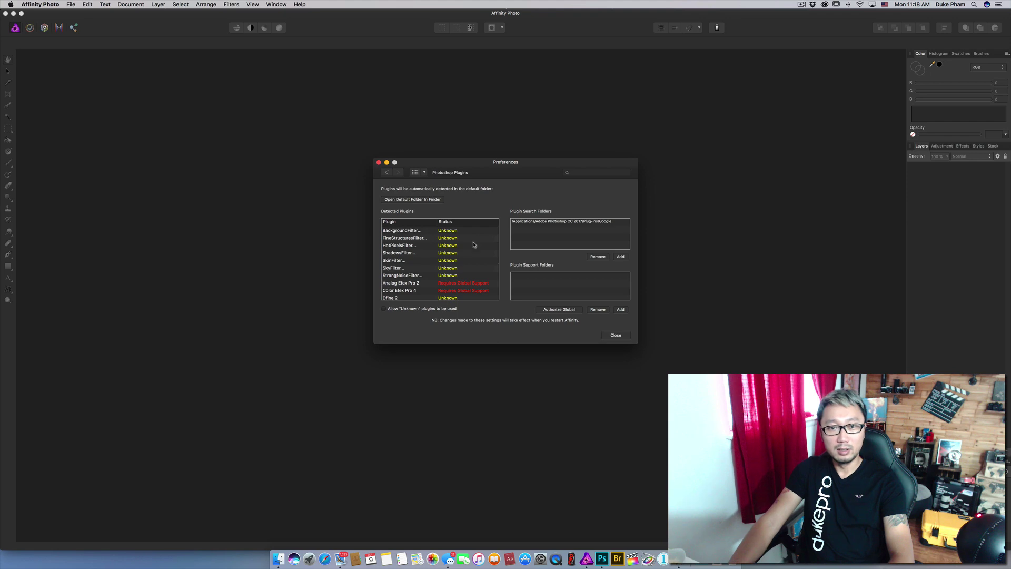
# - Scroll Detected Plugins and select Color Efex Pro 4, marked Requires Global Support
pyautogui.scroll(-3, 413, 255)
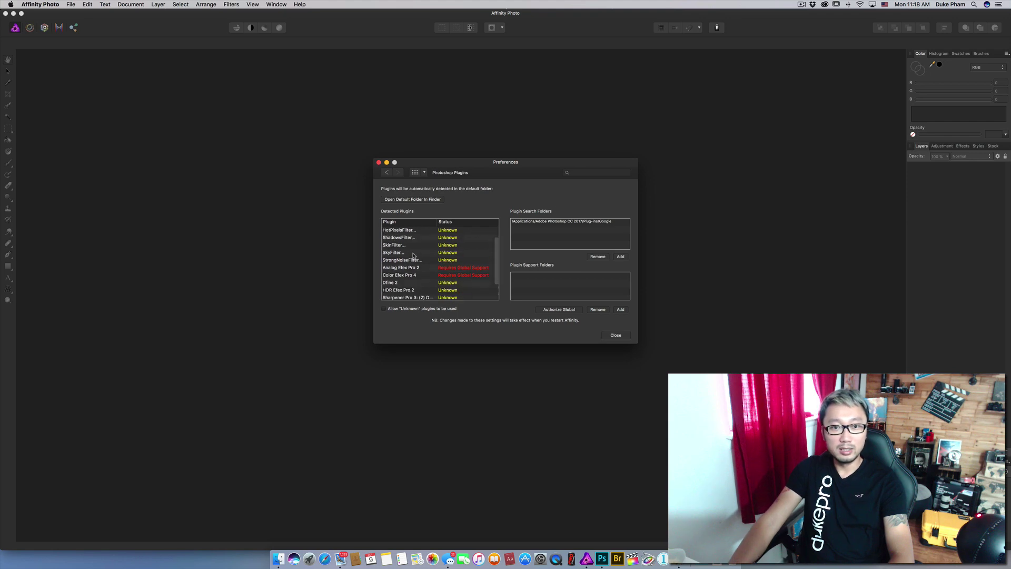
pyautogui.scroll(3, 413, 255)
pyautogui.scroll(-5, 413, 254)
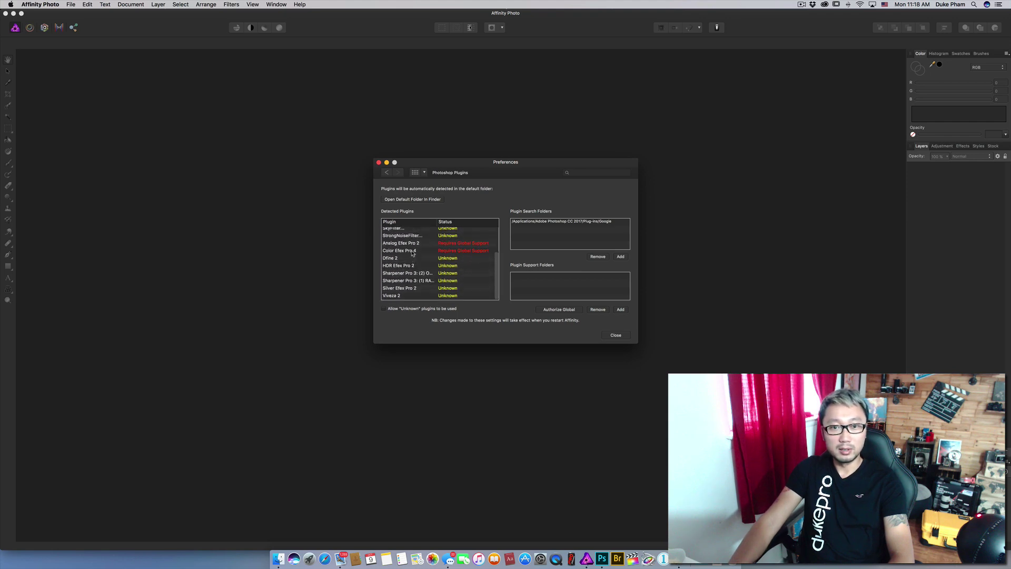
pyautogui.scroll(5, 413, 253)
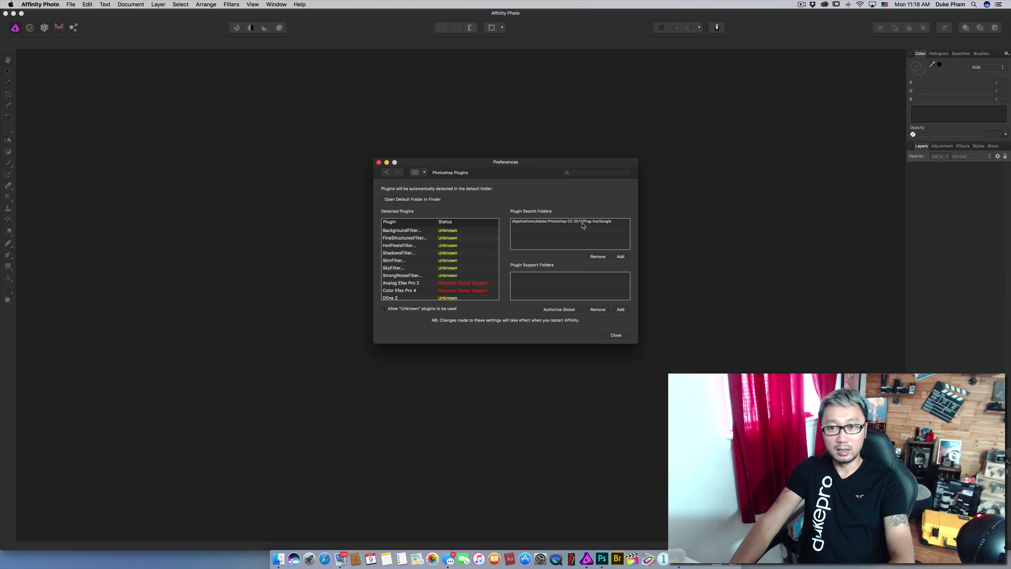
pyautogui.scroll(-1, 442, 271)
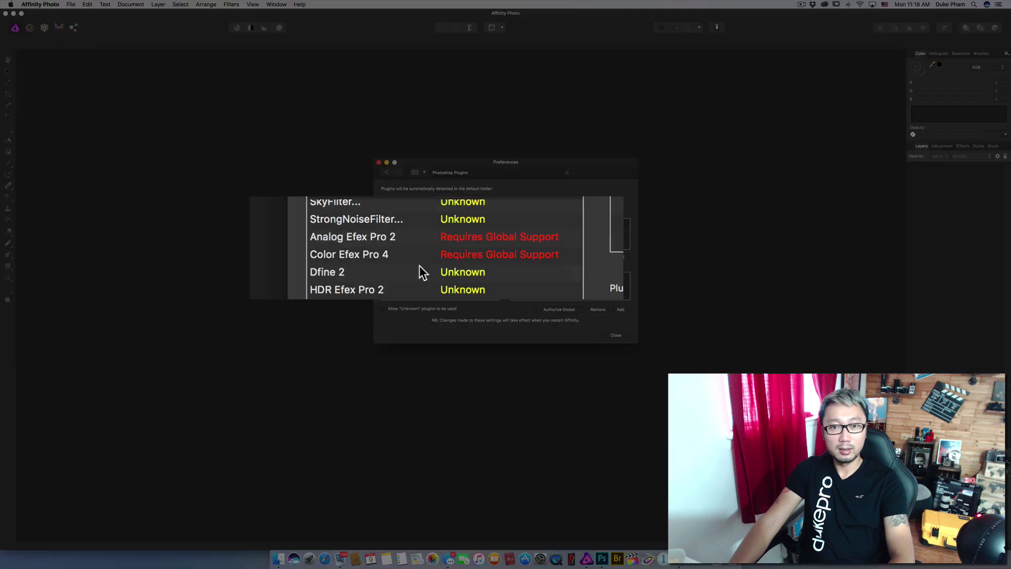
pyautogui.click(374, 240)
pyautogui.click(377, 257)
pyautogui.click(375, 238)
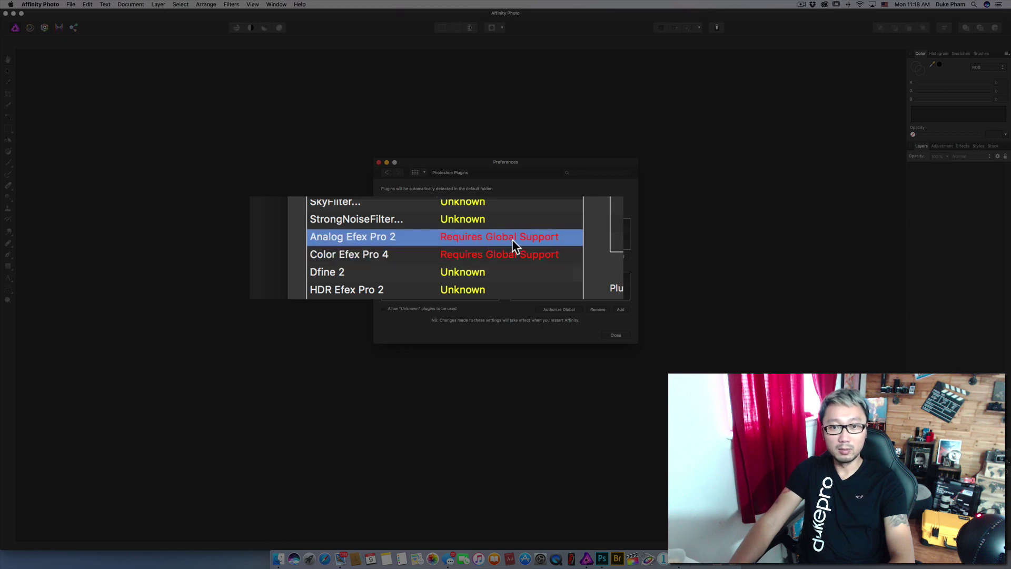
pyautogui.click(444, 251)
pyautogui.click(444, 243)
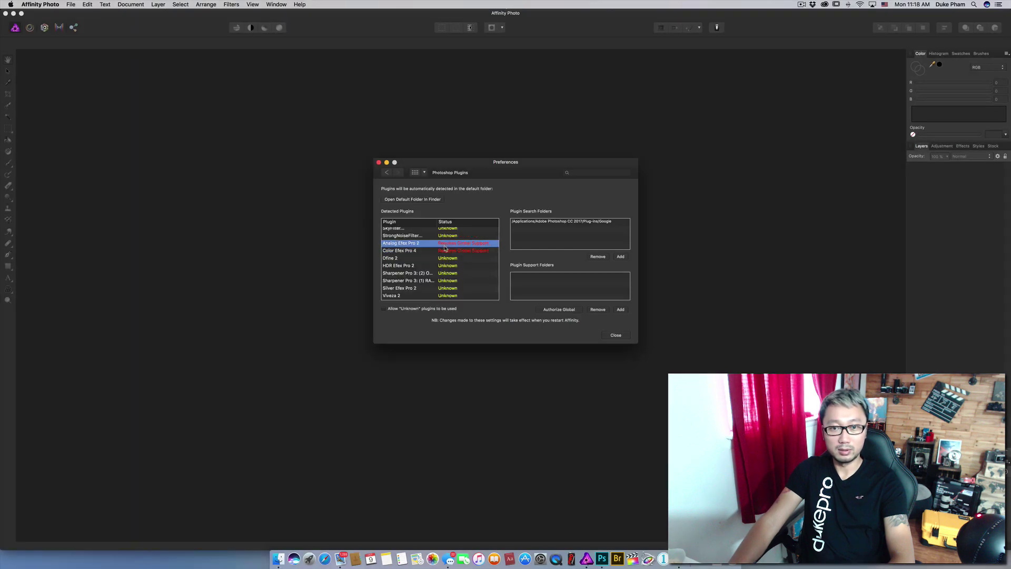
pyautogui.click(445, 251)
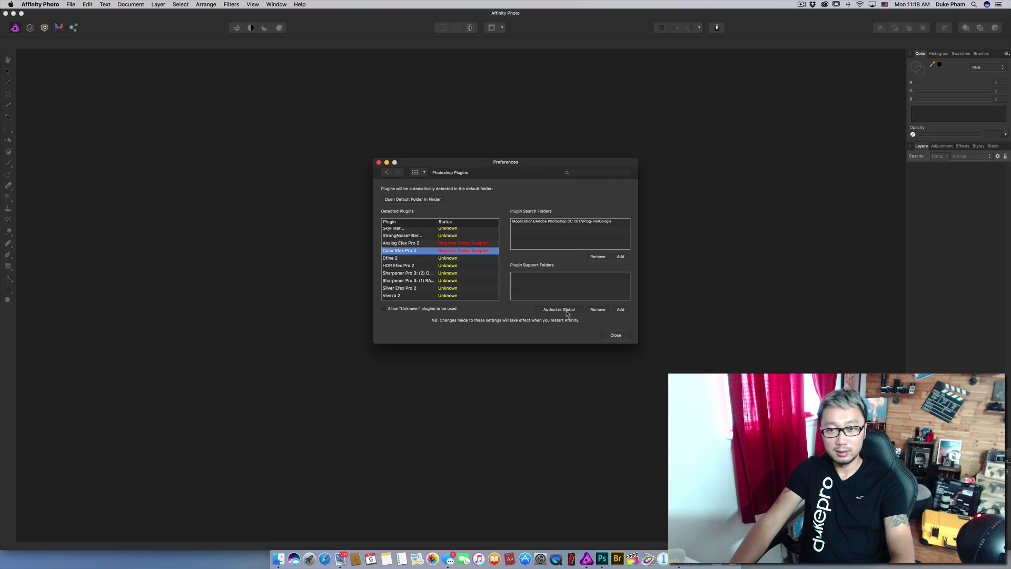
pyautogui.click(567, 311)
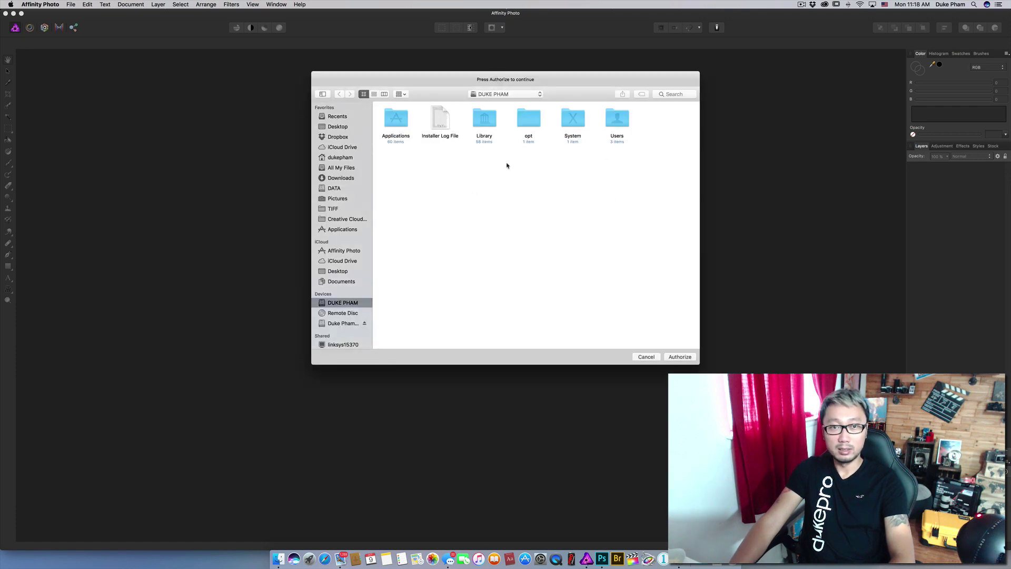
pyautogui.click(681, 357)
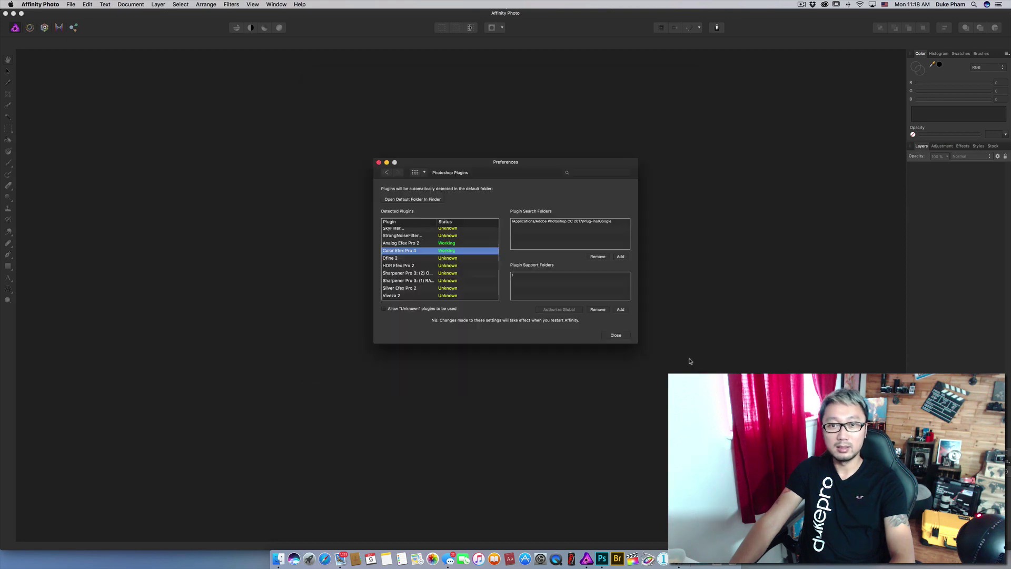
pyautogui.click(403, 243)
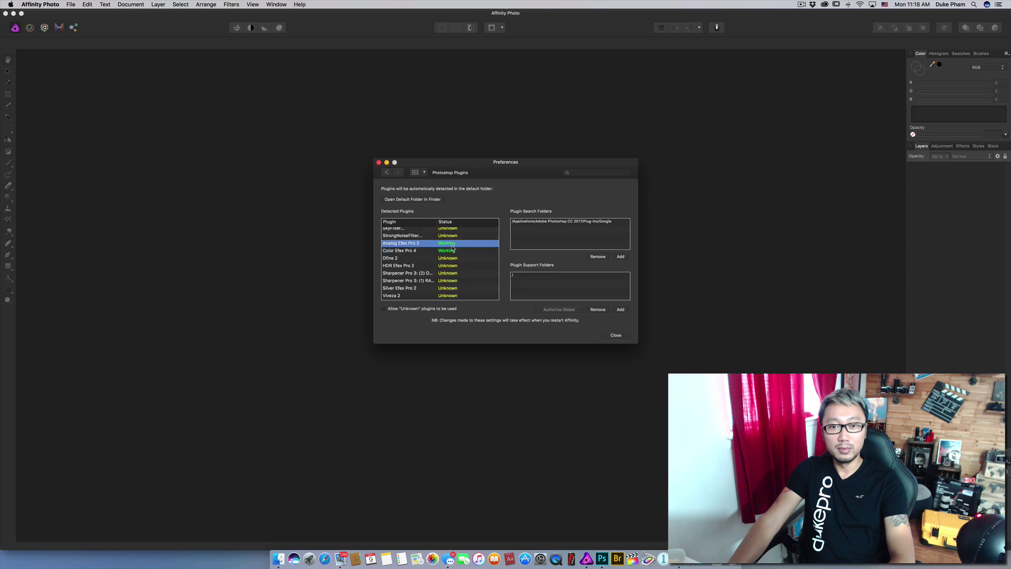
pyautogui.scroll(2, 454, 253)
pyautogui.click(456, 252)
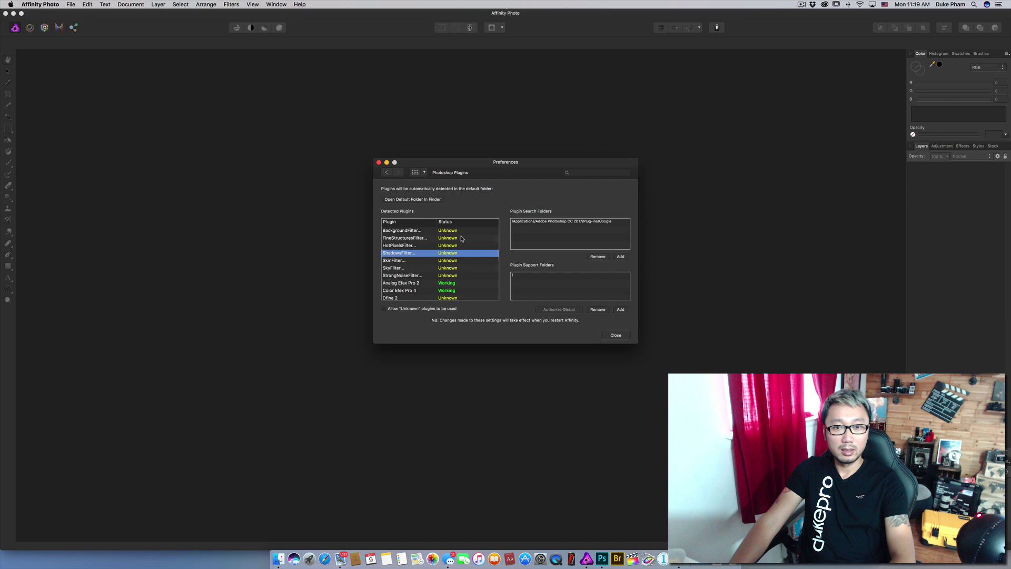
# - Enable 'Allow "Unknown" plugins to be used', close Preferences and restart Affinity Photo
pyautogui.click(461, 238)
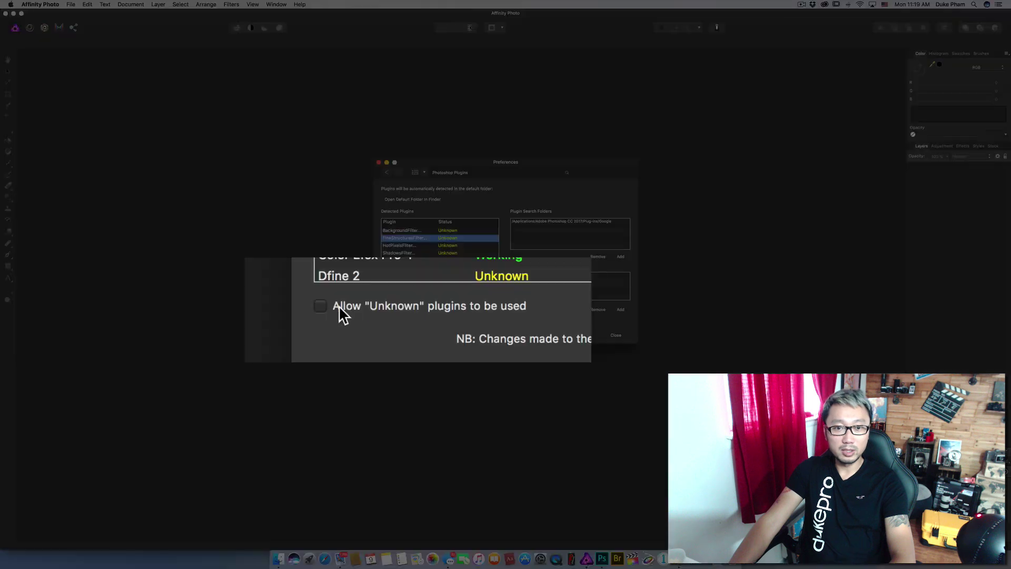
pyautogui.click(320, 305)
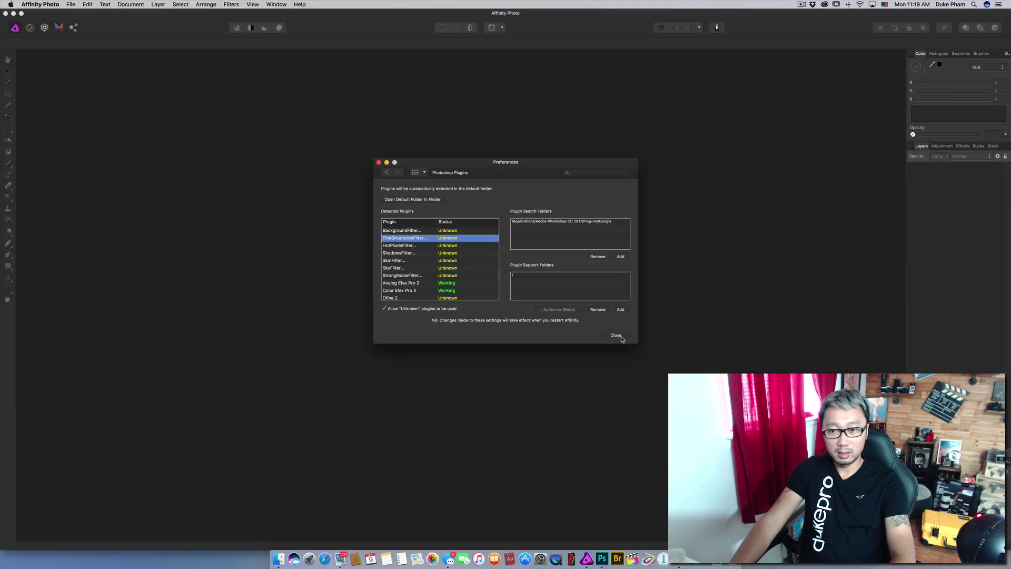
pyautogui.click(616, 335)
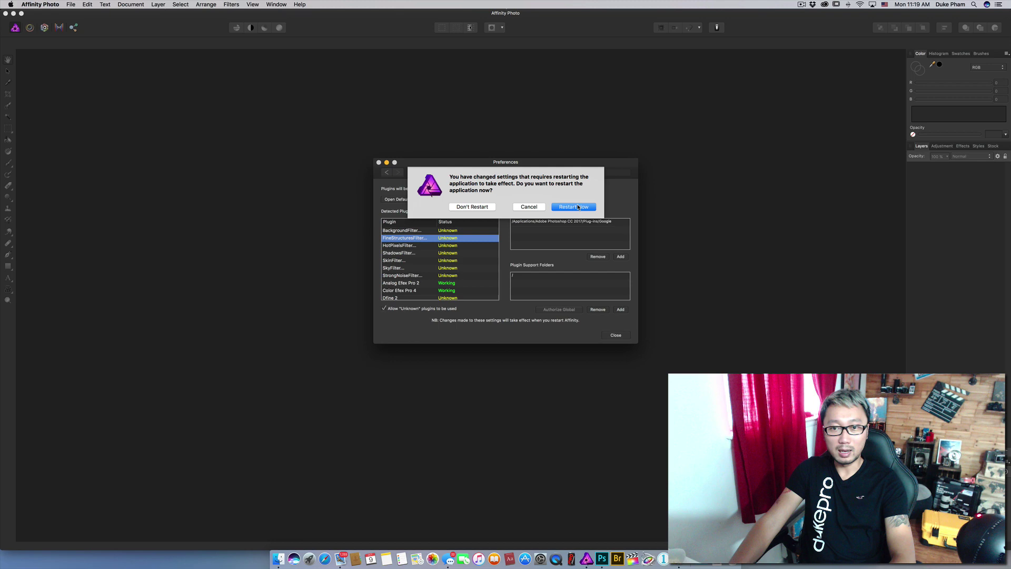
pyautogui.click(580, 209)
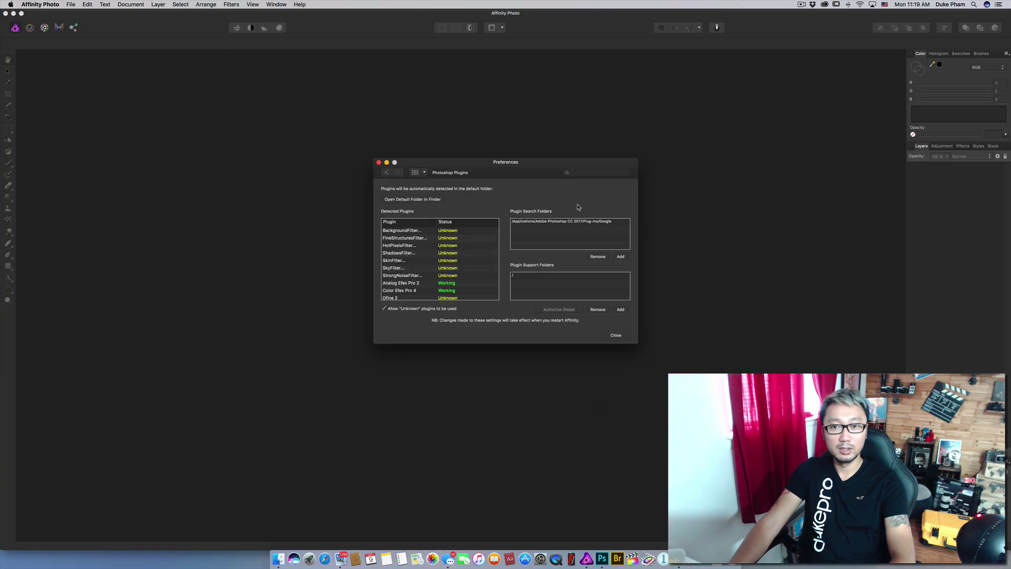
# - Close Preferences and open the recent portrait TIFF from File > Open Recent
pyautogui.click(617, 336)
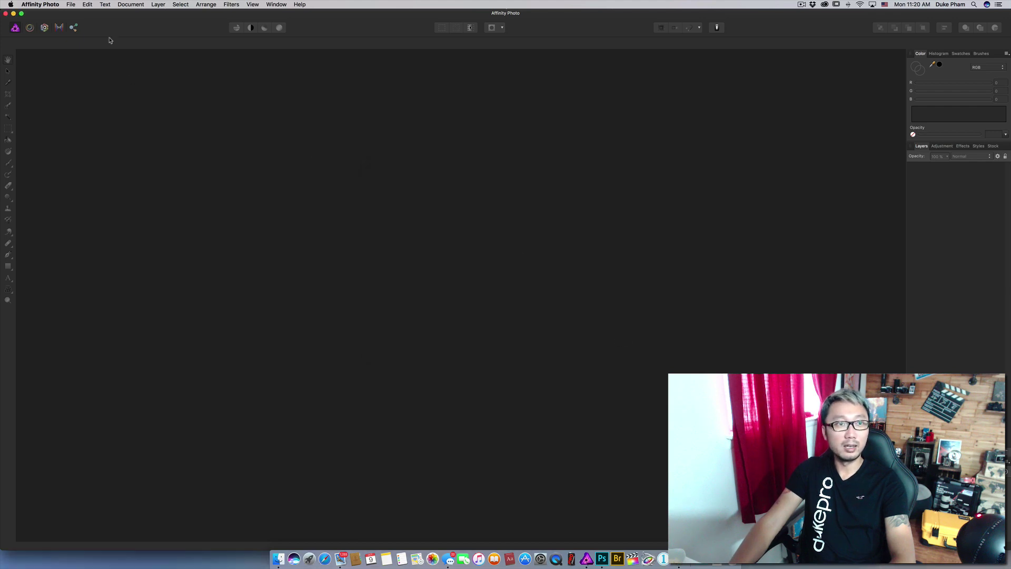
pyautogui.click(70, 5)
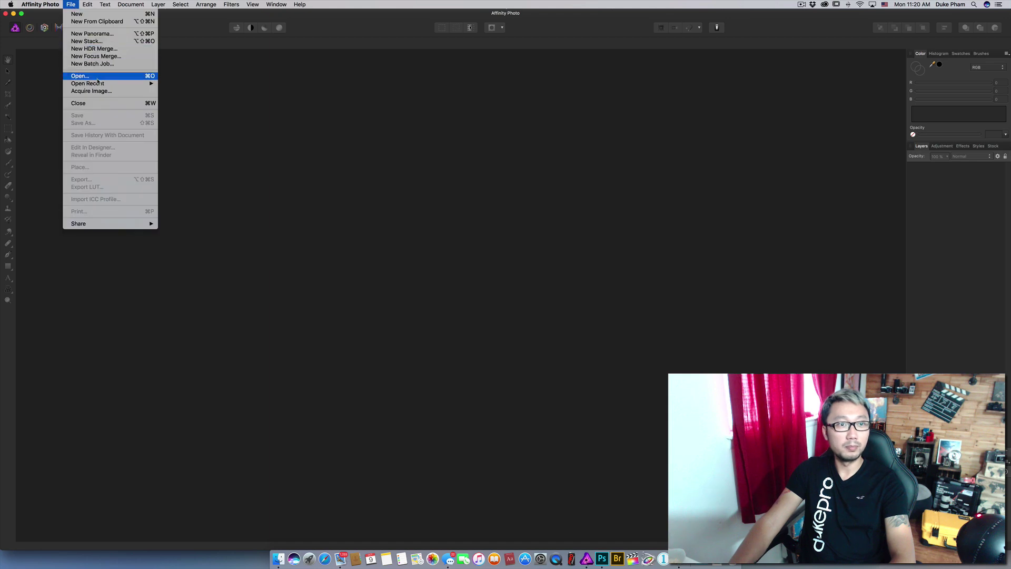
pyautogui.moveTo(106, 83)
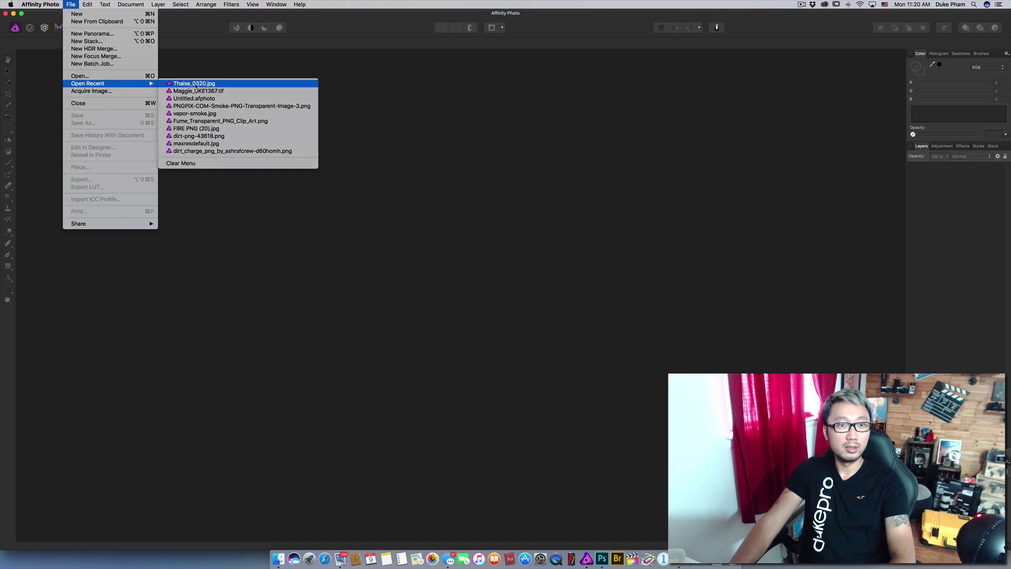
pyautogui.click(199, 91)
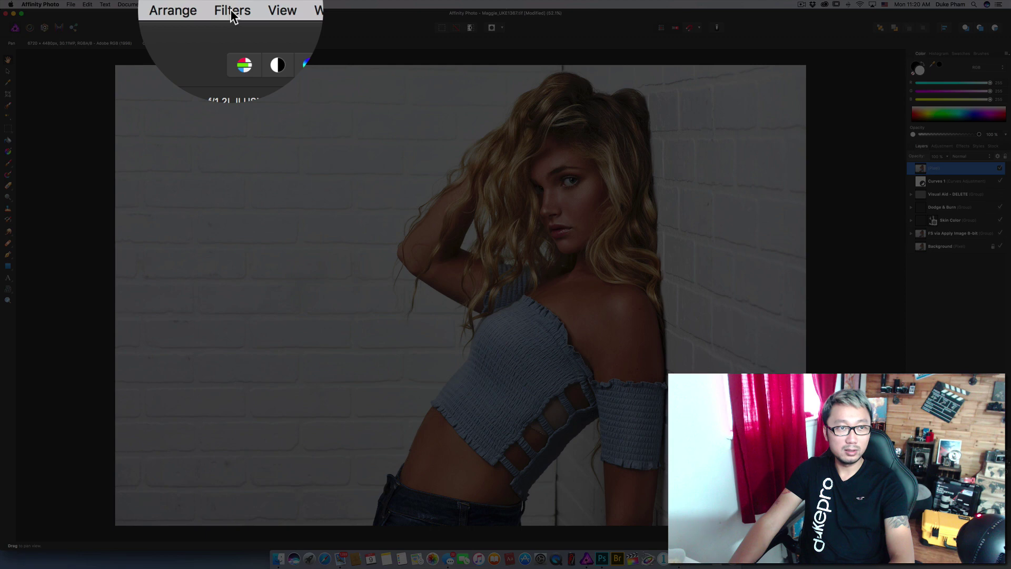
# - Run Filters > Plugins > Nik Collection > Color Efex Pro 4 on the portrait
pyautogui.click(231, 5)
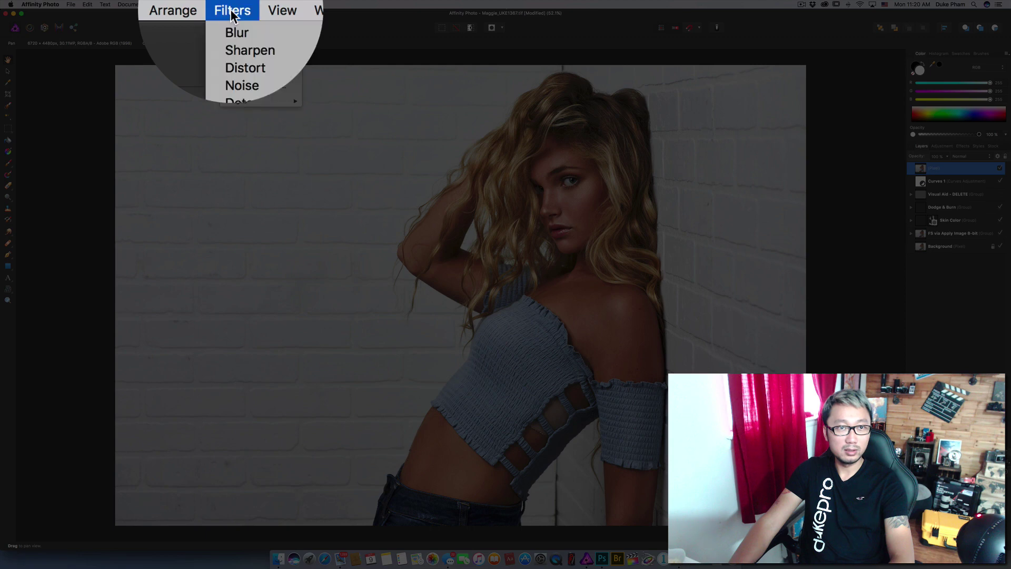
pyautogui.moveTo(244, 102)
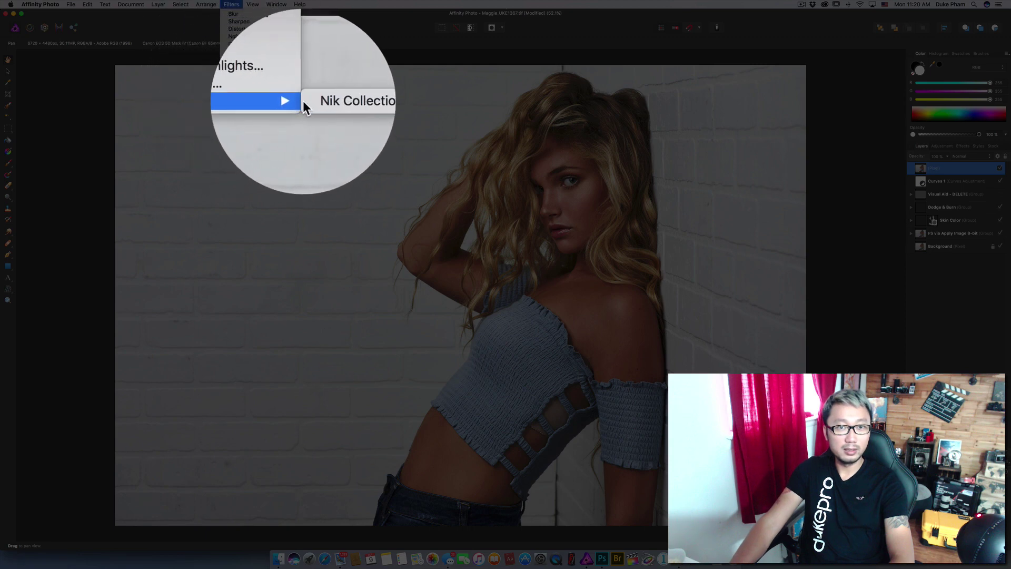
pyautogui.moveTo(334, 102)
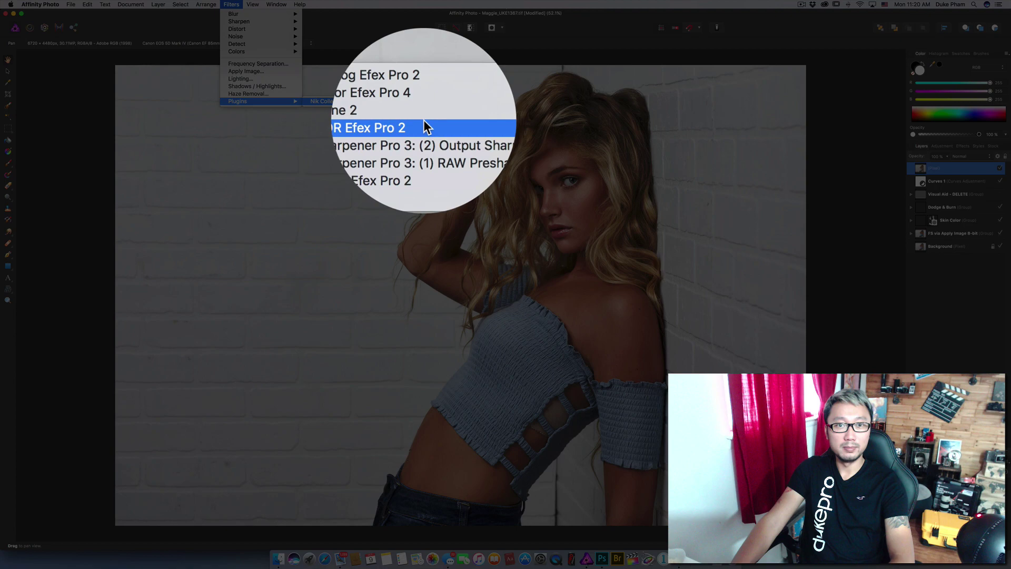
pyautogui.click(425, 109)
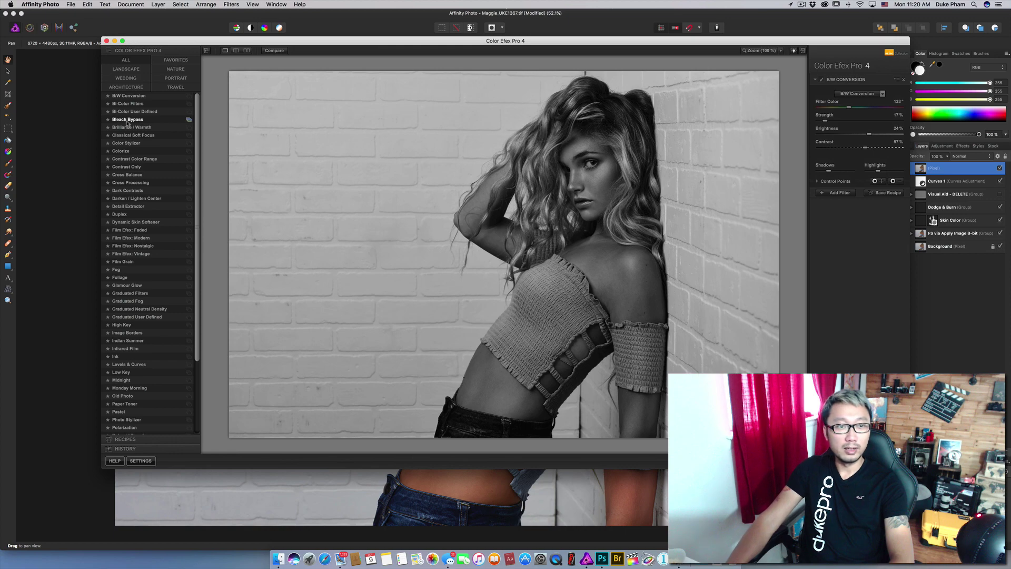
# - Apply B/W Conversion with about 59% strength, 40% brightness and a shifted filter colour
pyautogui.scroll(-4, 132, 232)
pyautogui.click(122, 233)
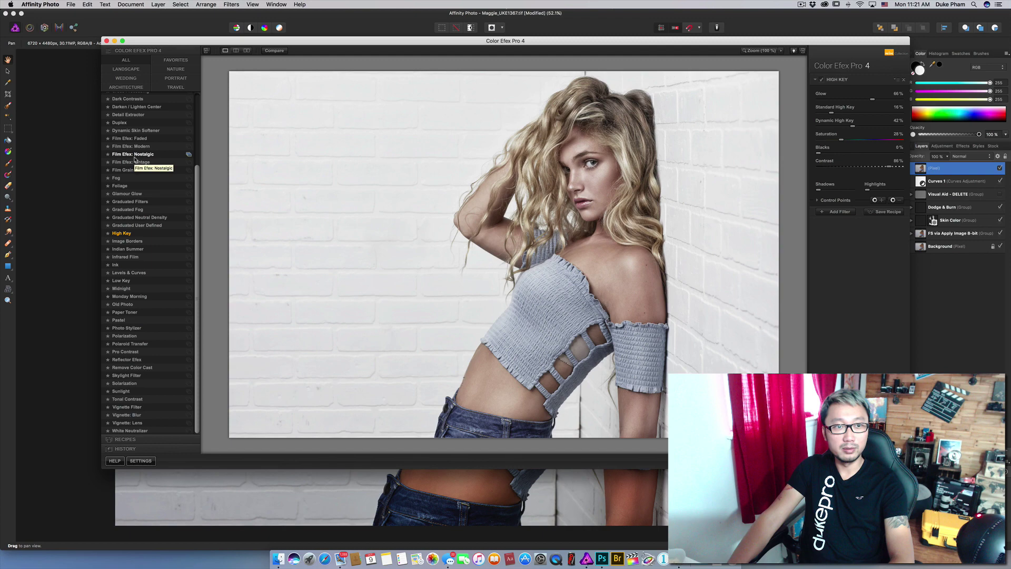
pyautogui.scroll(4, 135, 161)
pyautogui.click(128, 96)
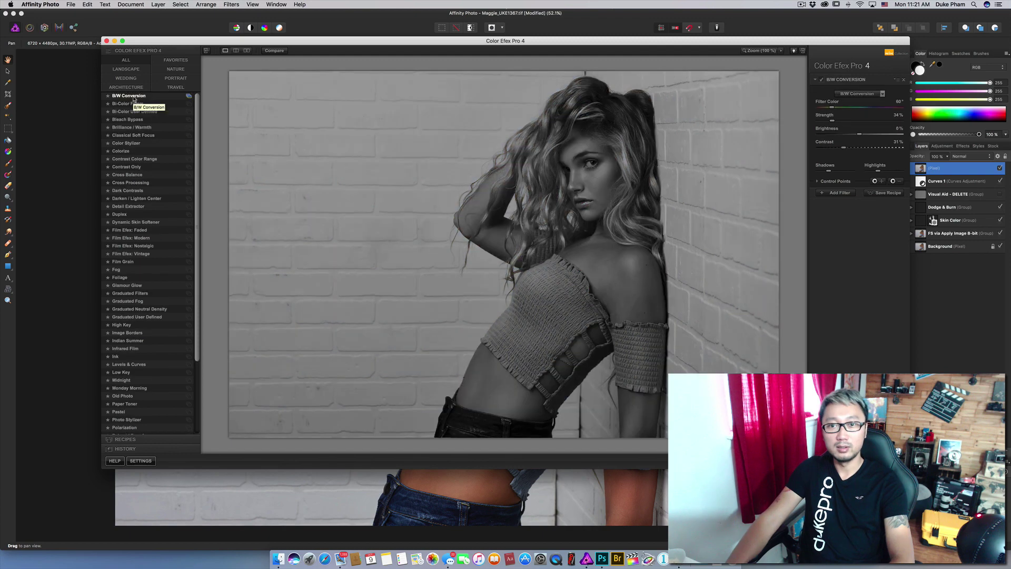
pyautogui.click(849, 124)
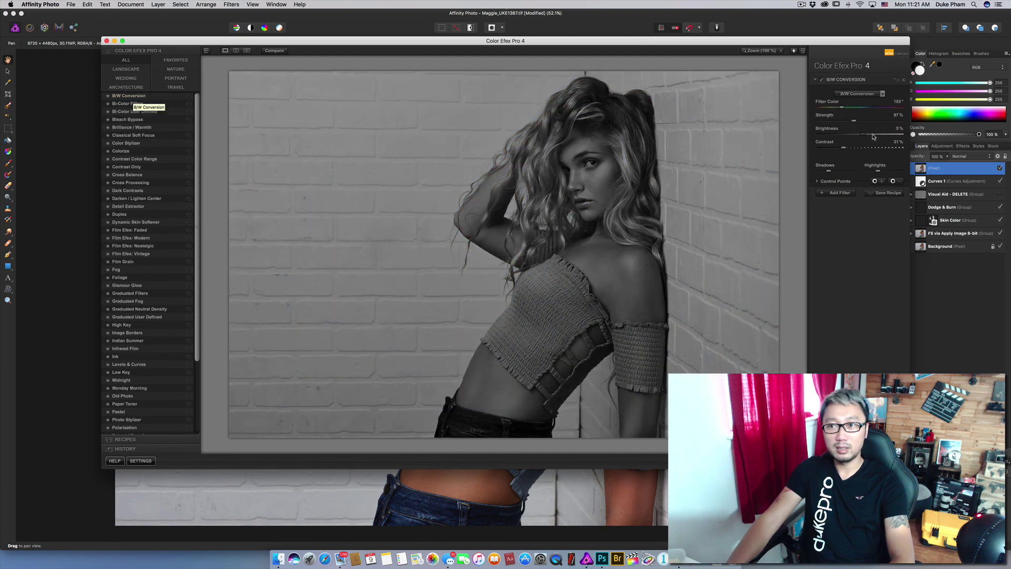
pyautogui.moveTo(873, 136); pyautogui.dragTo(866, 150)
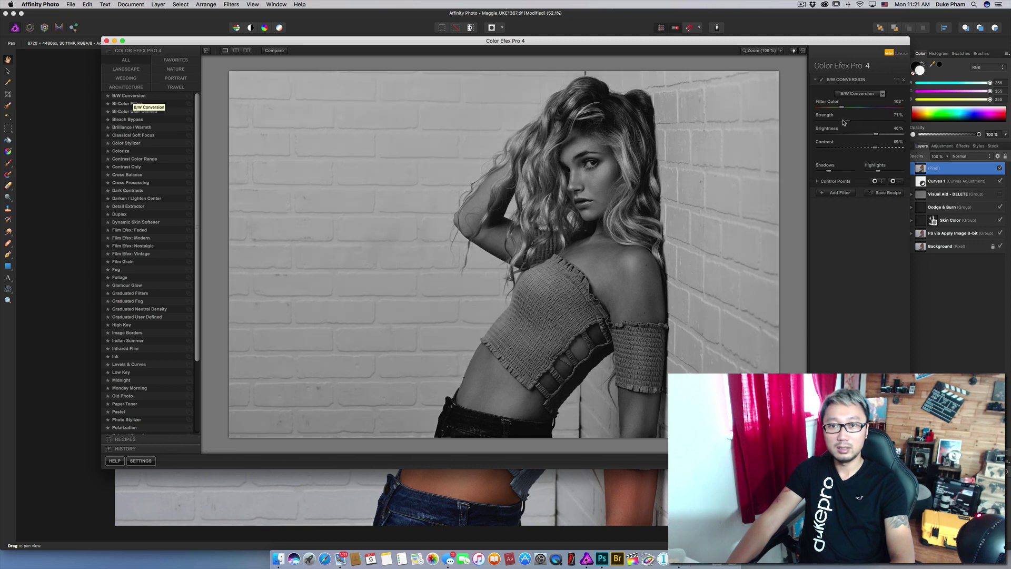
pyautogui.click(843, 123)
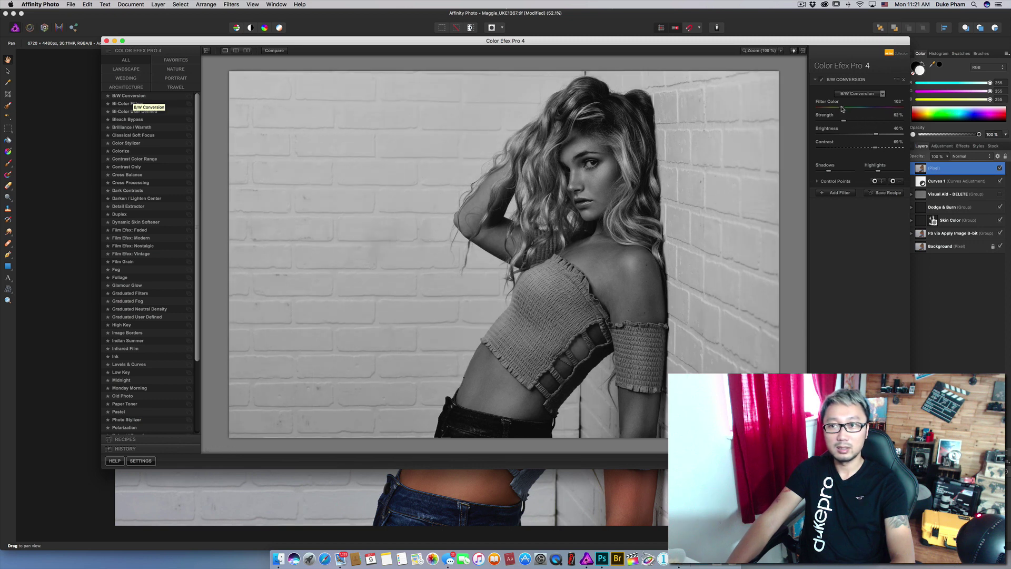
pyautogui.moveTo(871, 111); pyautogui.dragTo(841, 111)
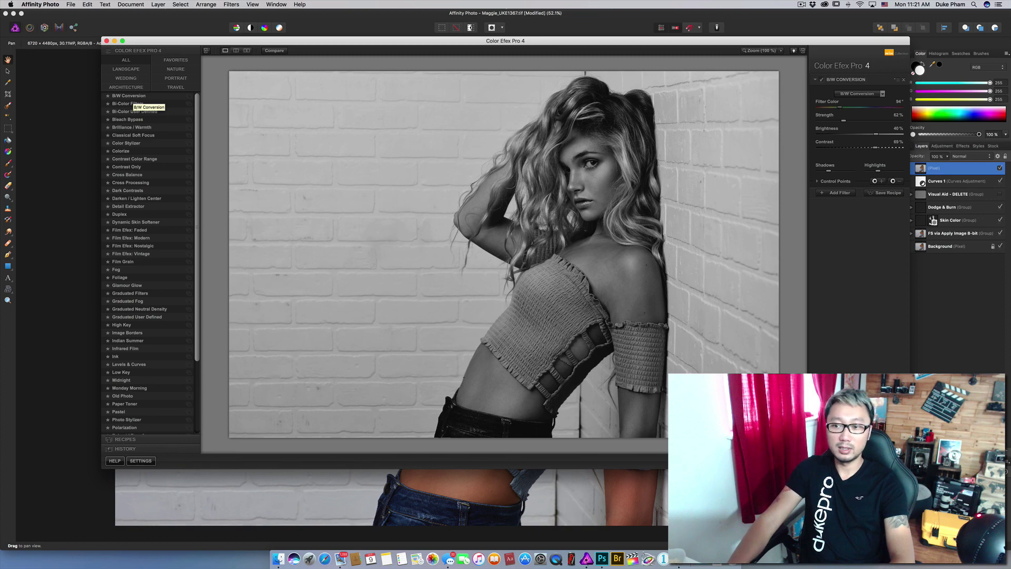
pyautogui.press('Return')
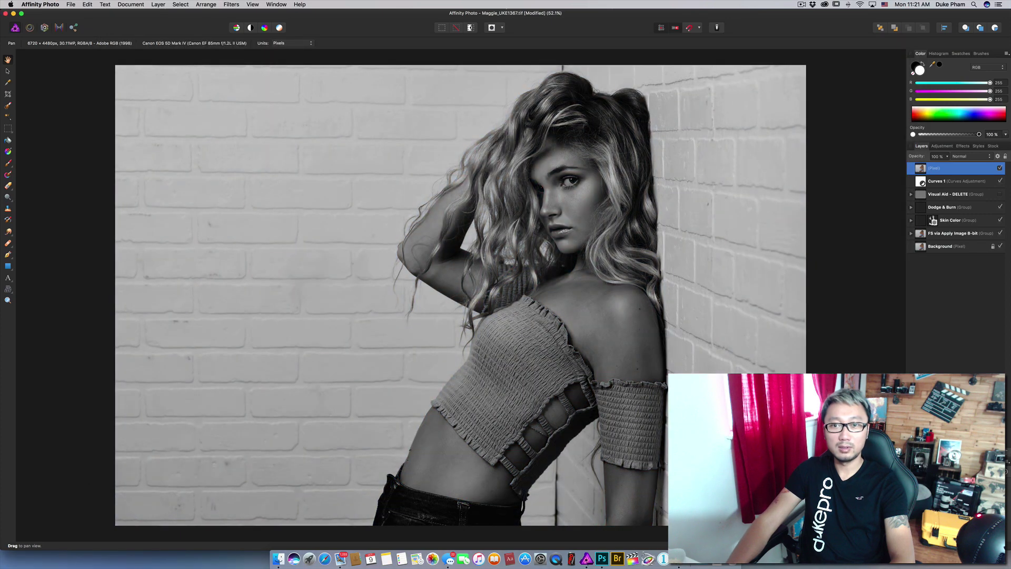
pyautogui.click(1000, 168)
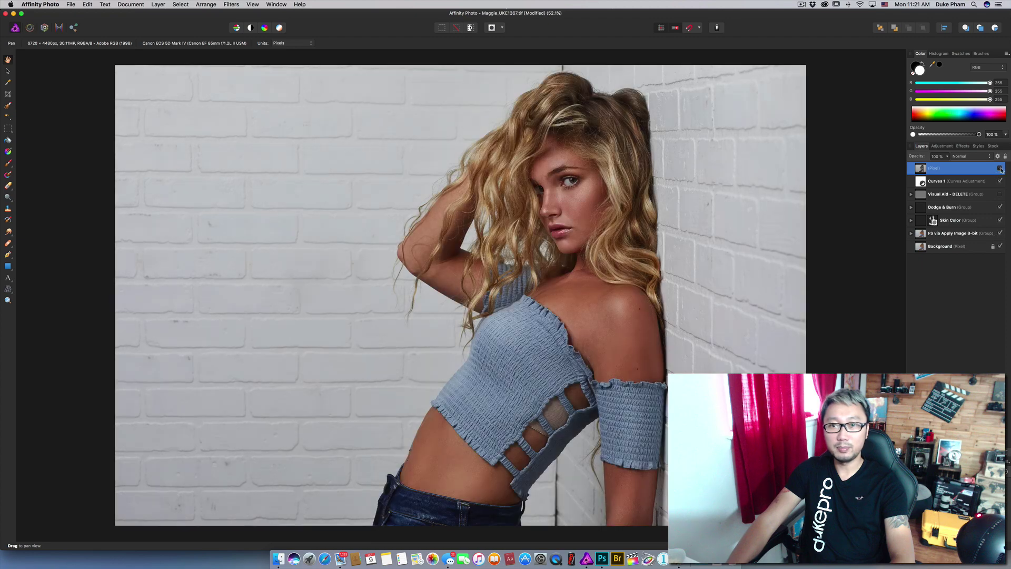
pyautogui.click(1000, 168)
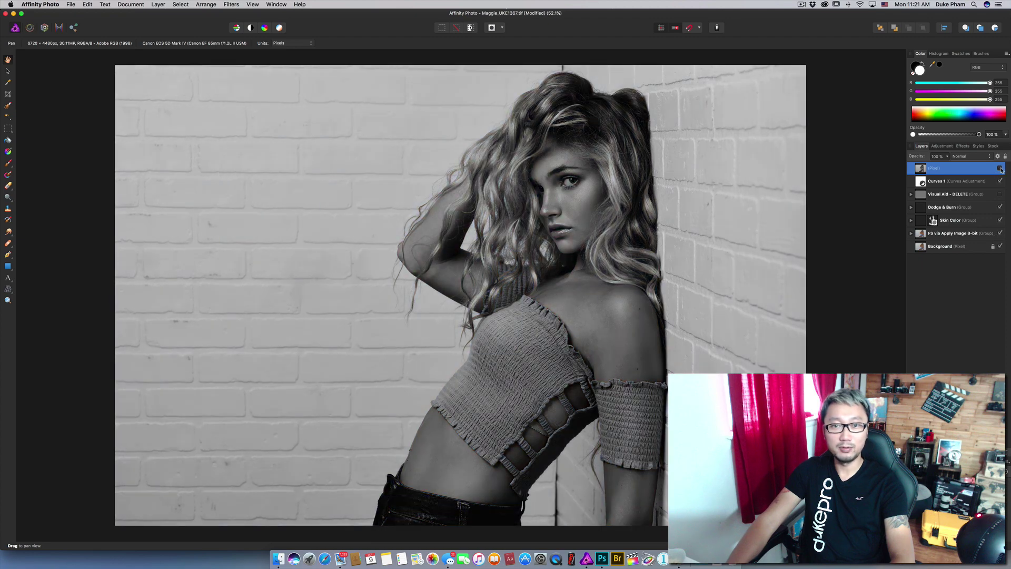
pyautogui.click(1000, 168)
pyautogui.click(1000, 168)
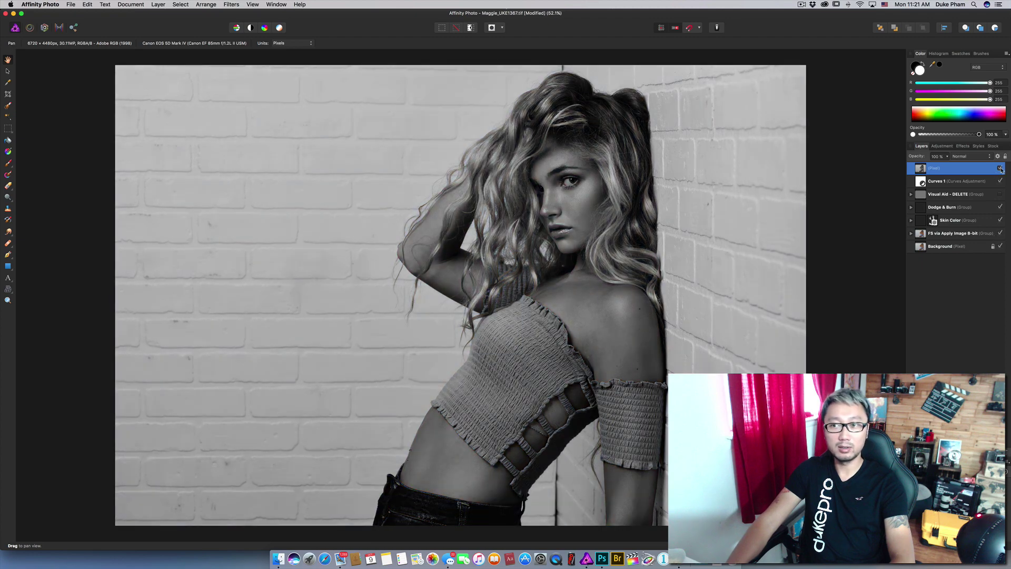
pyautogui.click(1000, 168)
pyautogui.click(1000, 168)
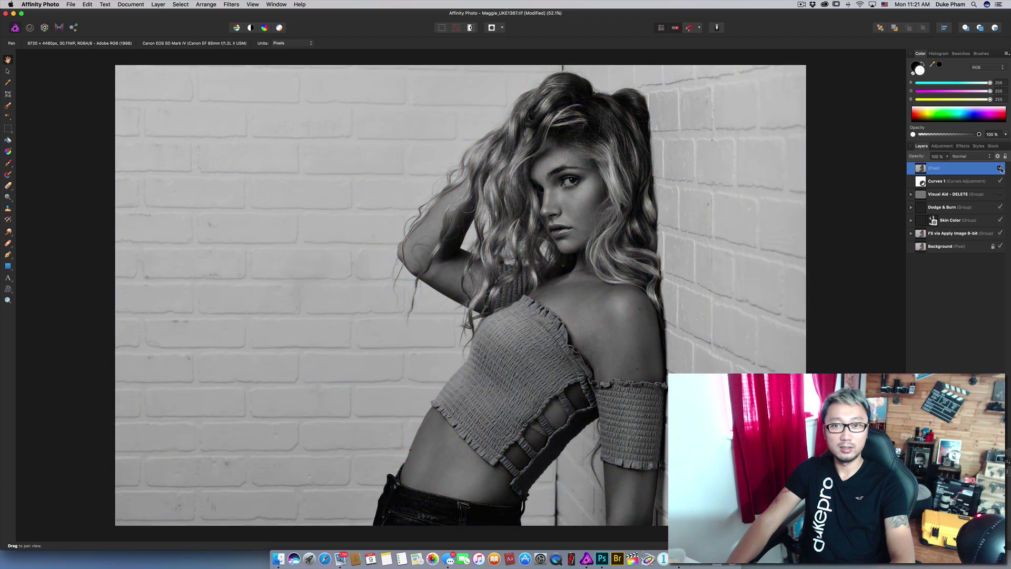